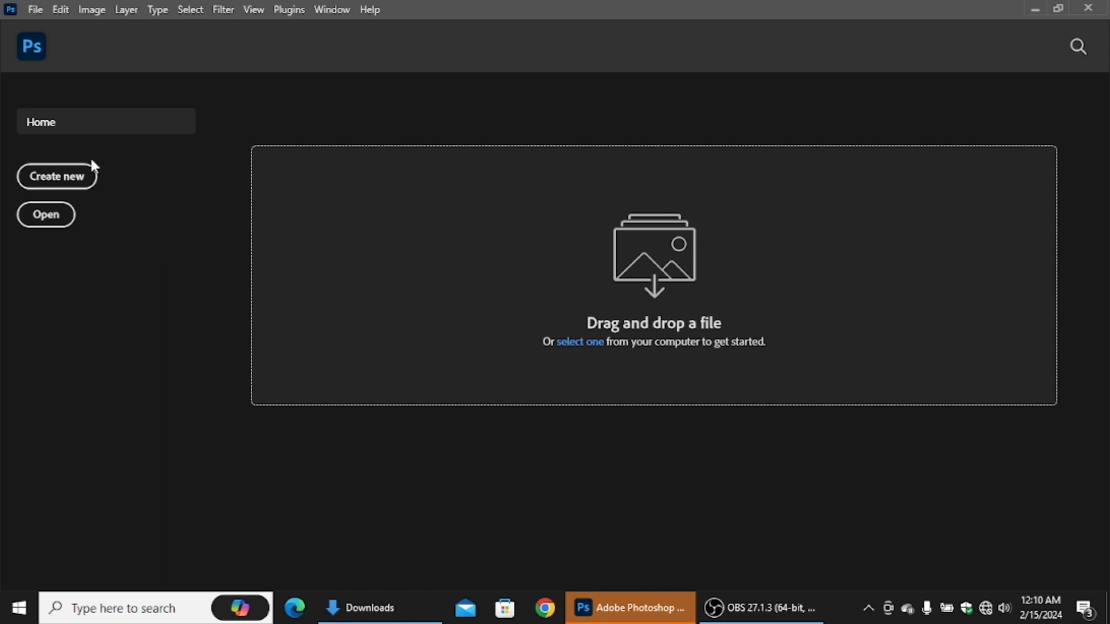
Start a new document and look through the Photo, Print, Art & Illustration, Web and Film & Video presets before returning to the recent ones.
click(64, 181)
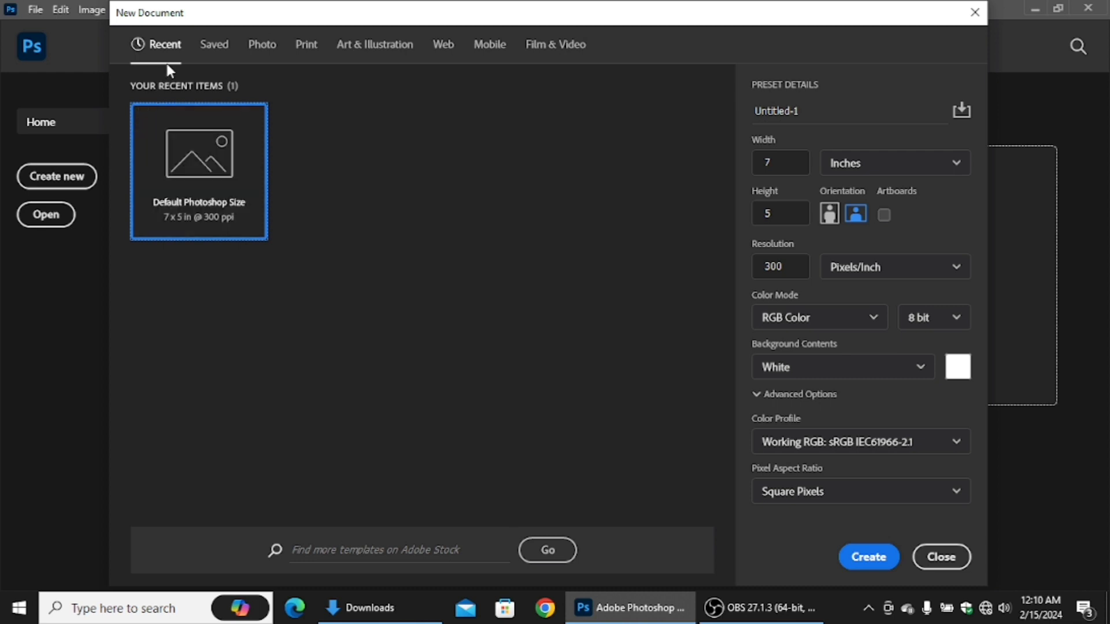
click(211, 46)
click(256, 49)
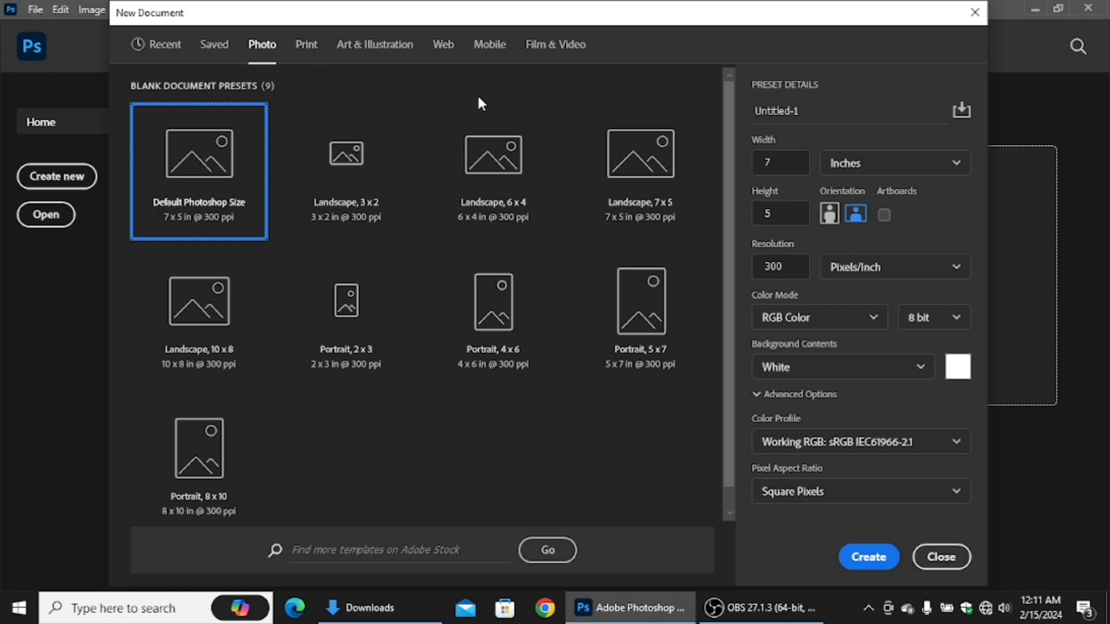
click(308, 51)
click(355, 55)
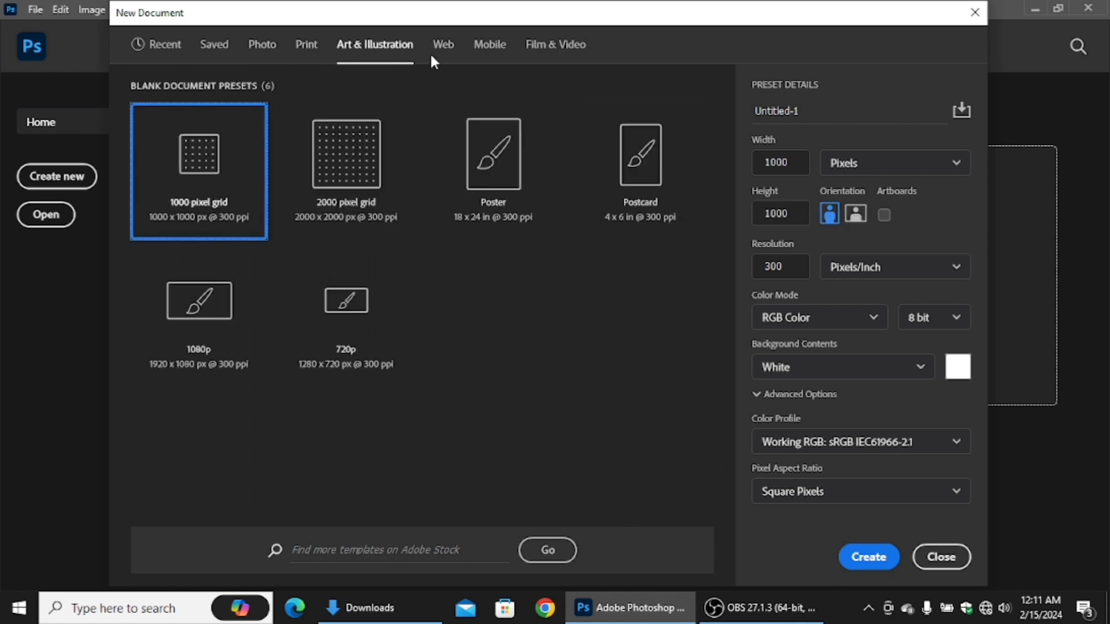
click(448, 52)
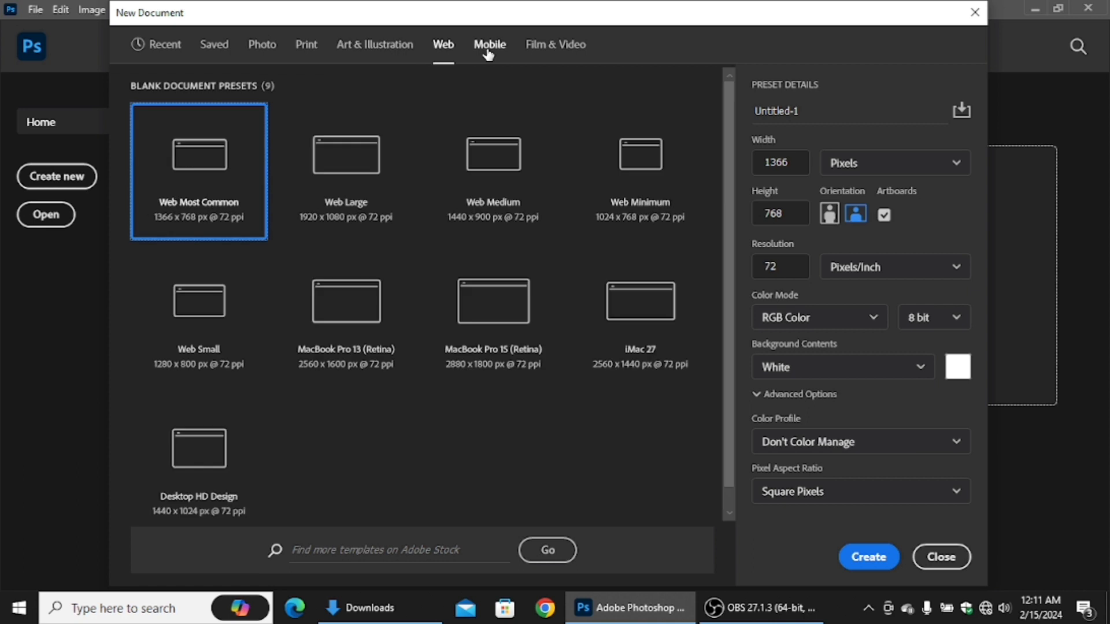
click(538, 48)
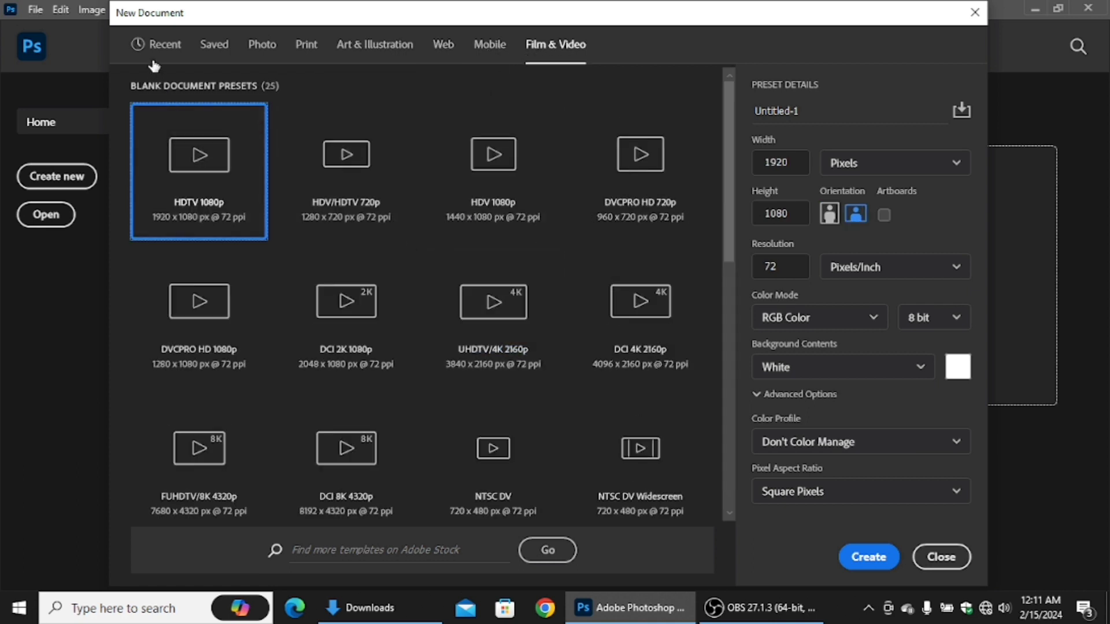
click(166, 51)
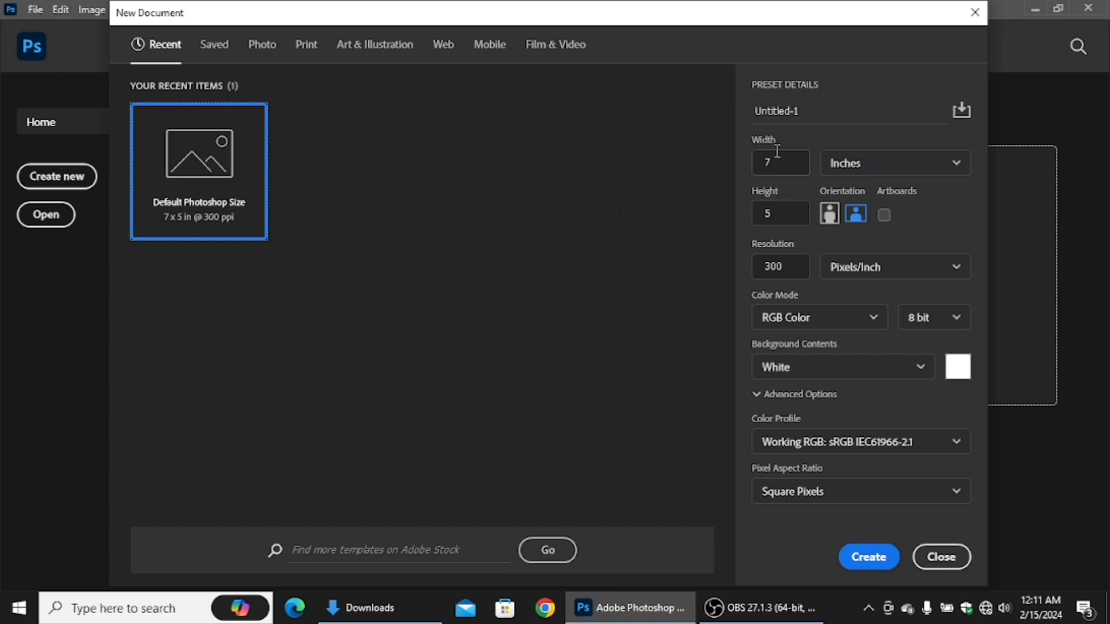
Name the new document "new folder".
click(808, 111)
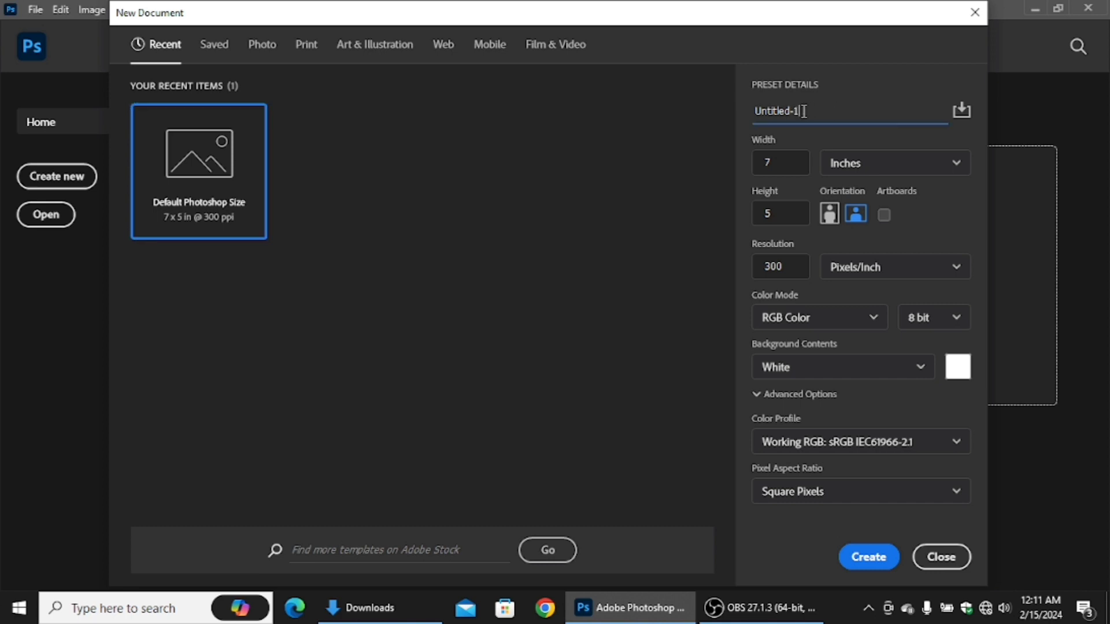
key(BackSpace)
key(BackSpace)
key(BackSpace)
key(BackSpace)
key(BackSpace)
key(BackSpace)
key(BackSpace)
key(BackSpace)
key(BackSpace)
key(BackSpace)
text(new folder)
Set the new document's width to 20 inches.
click(781, 162)
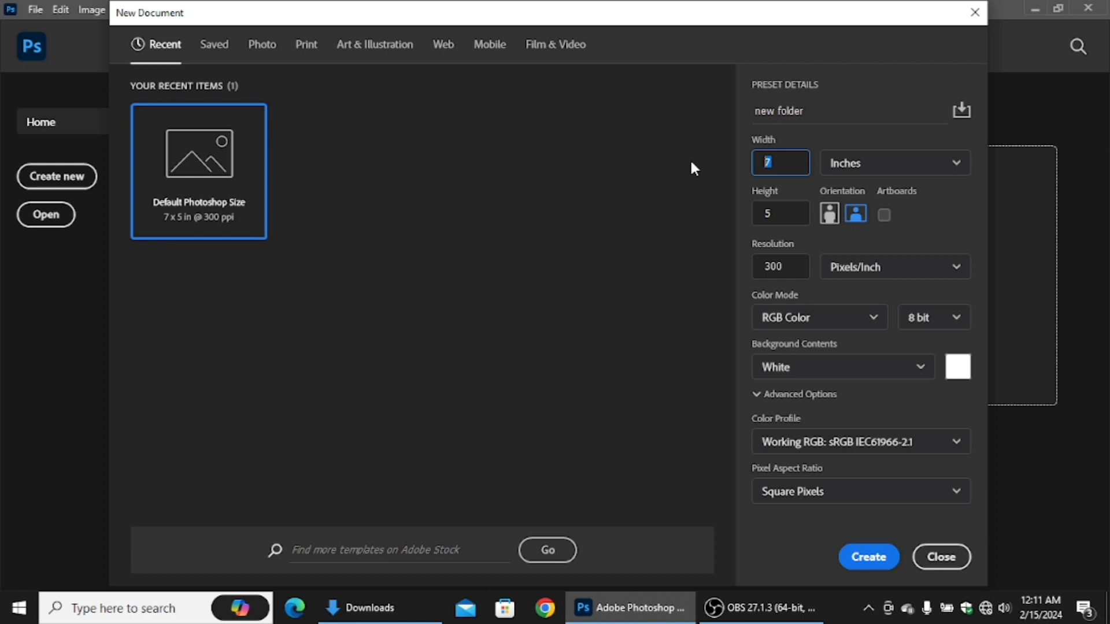
text(1020)
drag(790, 161, 720, 169)
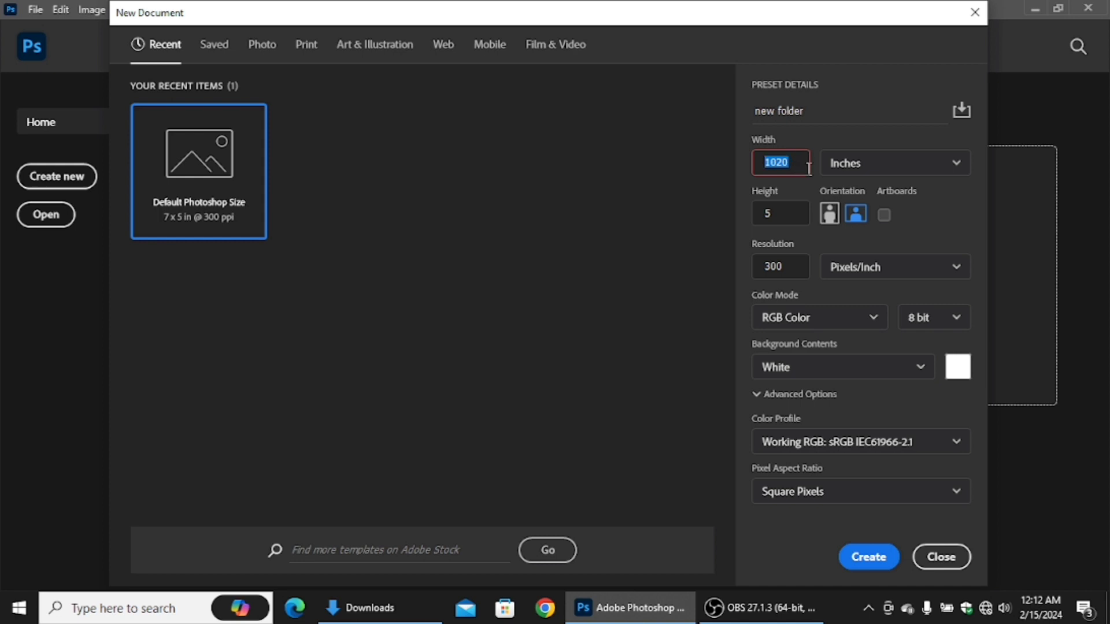
drag(797, 164, 750, 163)
key(BackSpace)
text(20)
Set the height to 30 inches and create the document at 300 pixels/inch.
click(773, 209)
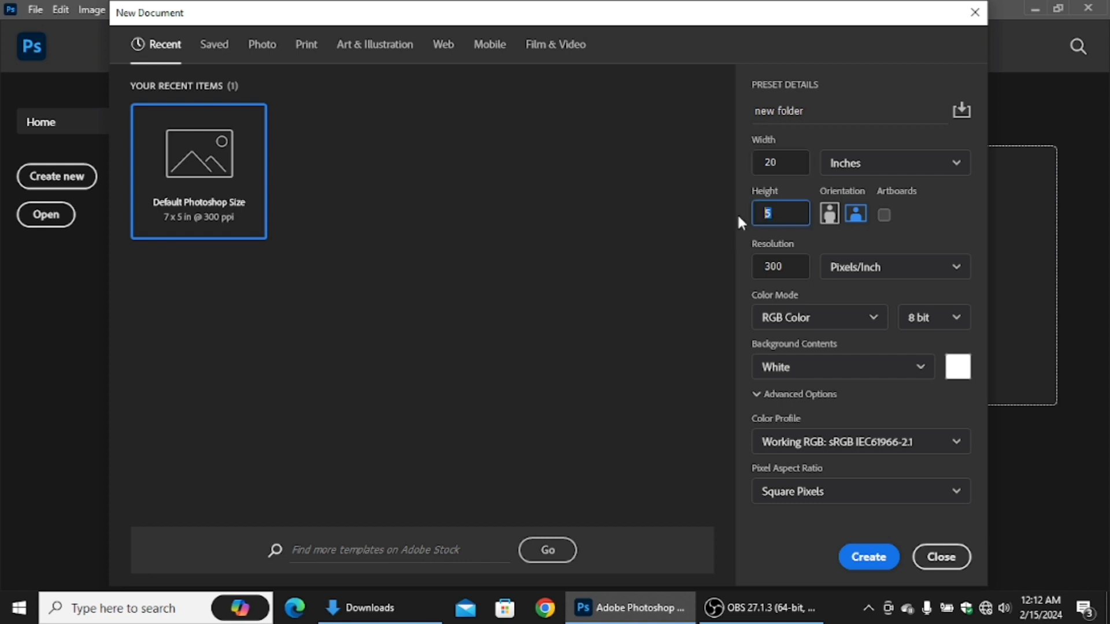
text(30)
click(796, 266)
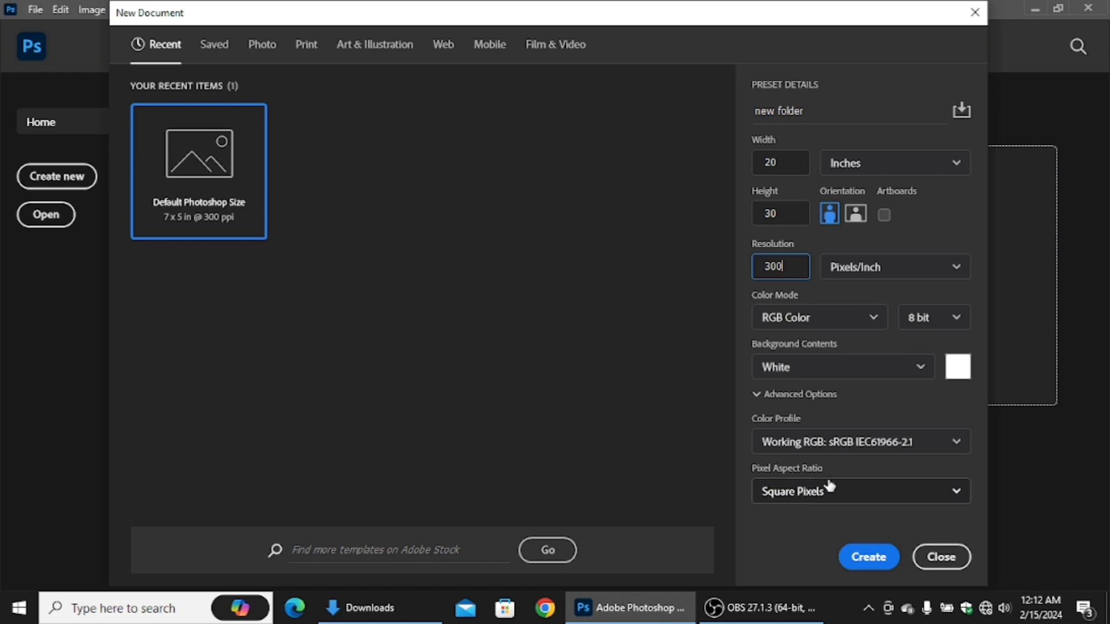
click(882, 556)
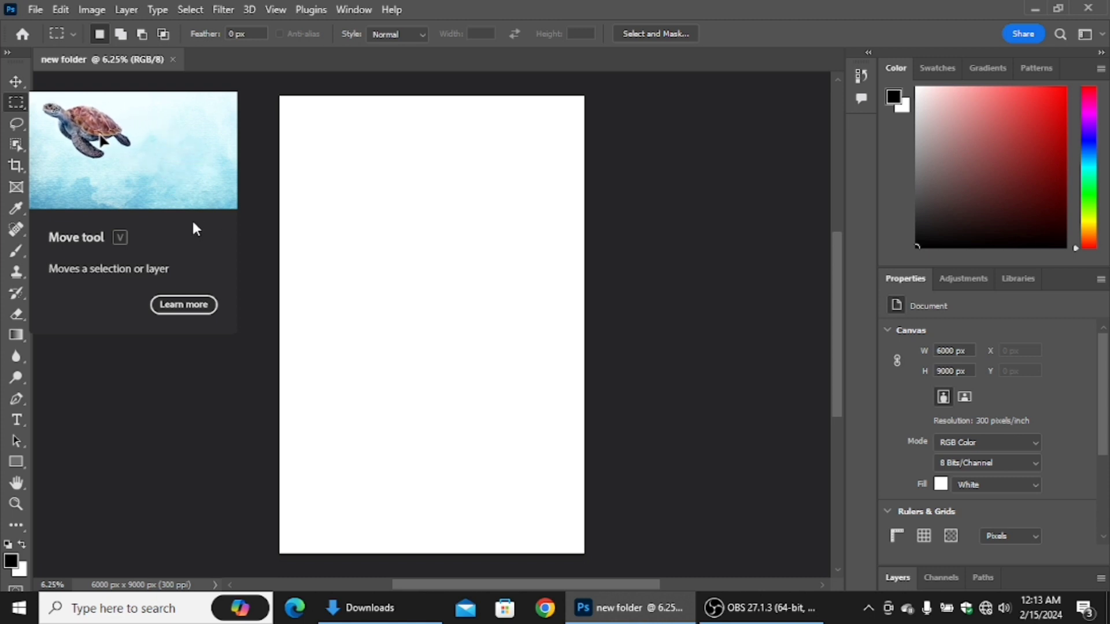
Show the tools grouped with the Move tool and activate the Move tool.
click(22, 89)
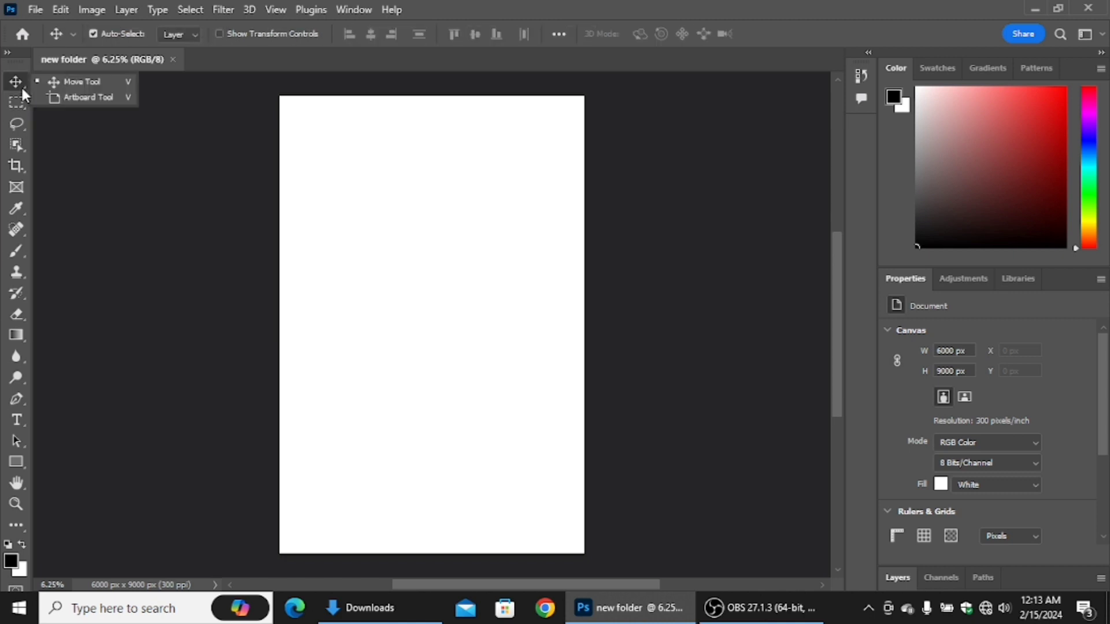
click(22, 88)
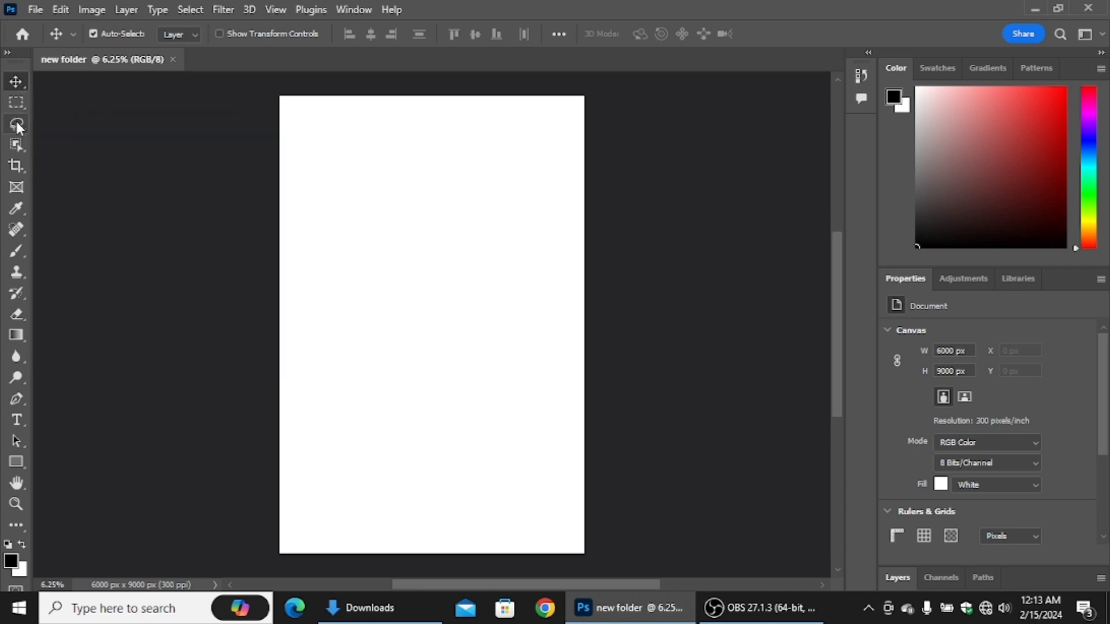
right_click(24, 87)
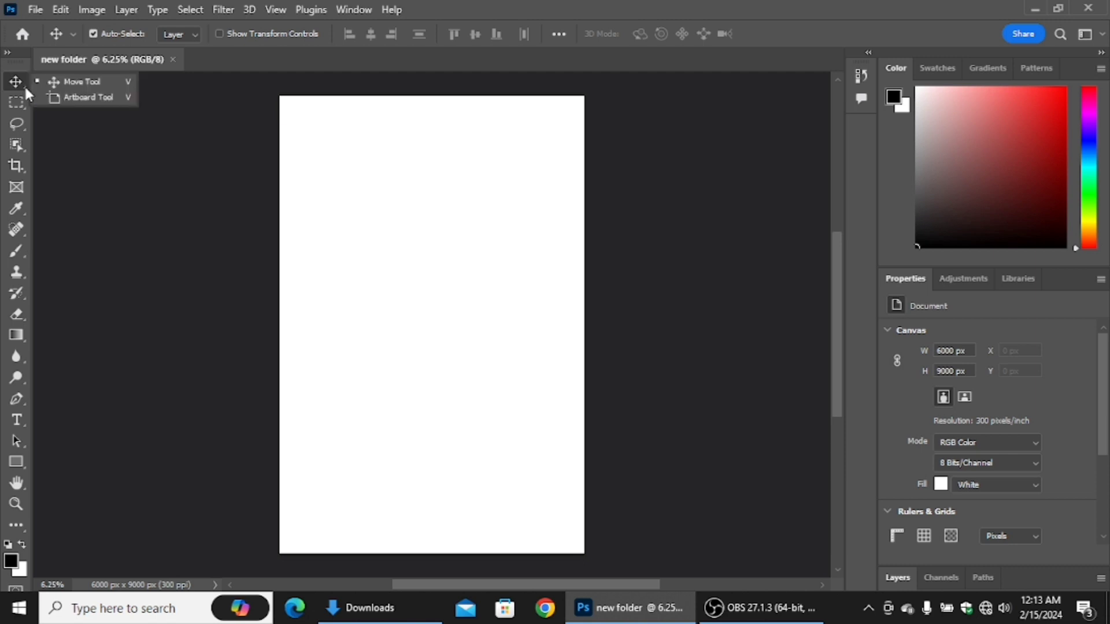
click(88, 82)
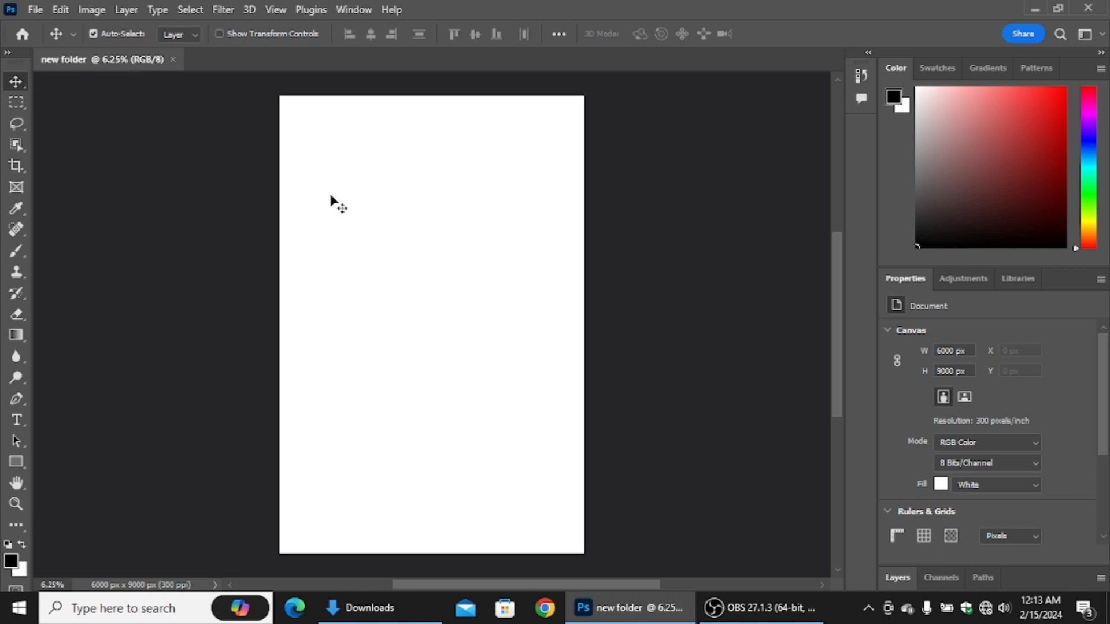
Draw a thin black figure 8 in the upper half of the canvas with the Brush tool.
click(22, 254)
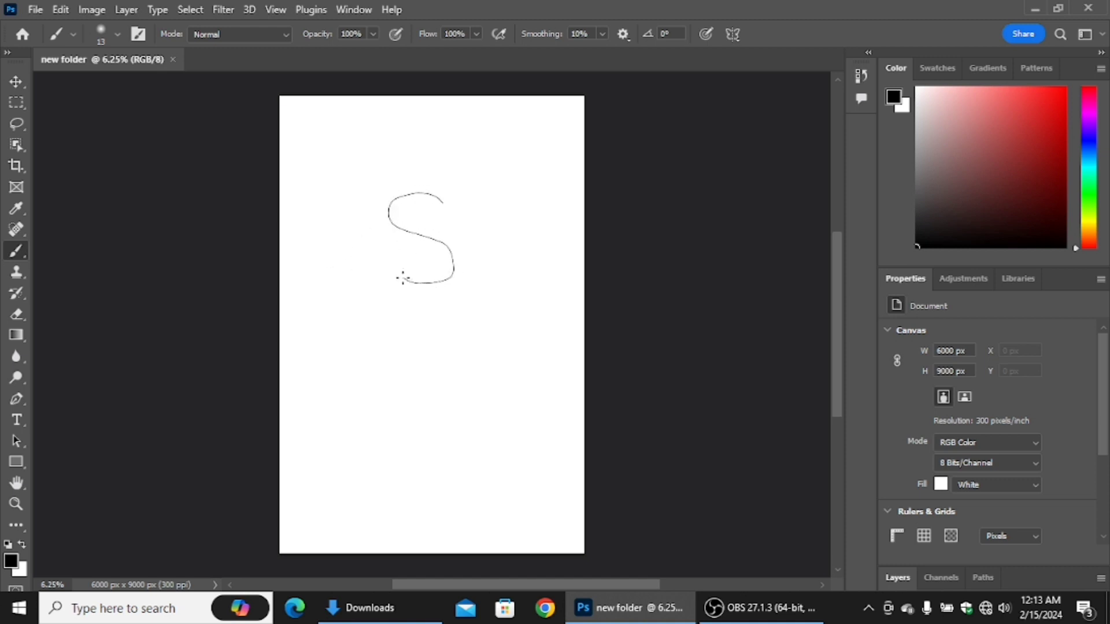
drag(444, 207, 443, 191)
Try to move the drawn 8 with the Move tool, without converting the Background layer to a normal layer.
click(16, 82)
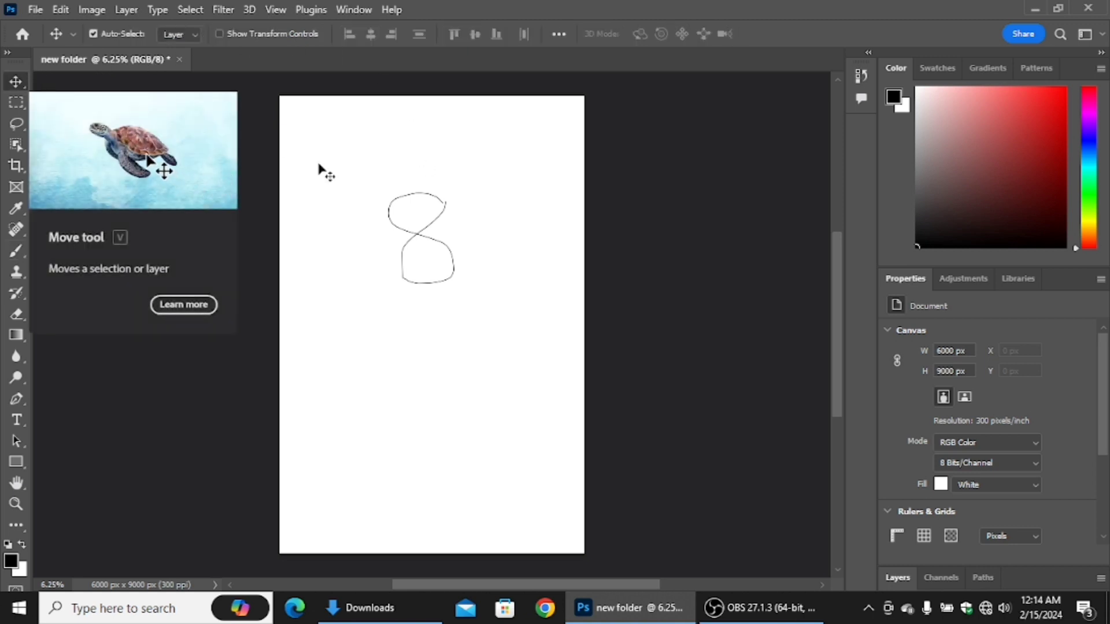
drag(419, 236, 436, 280)
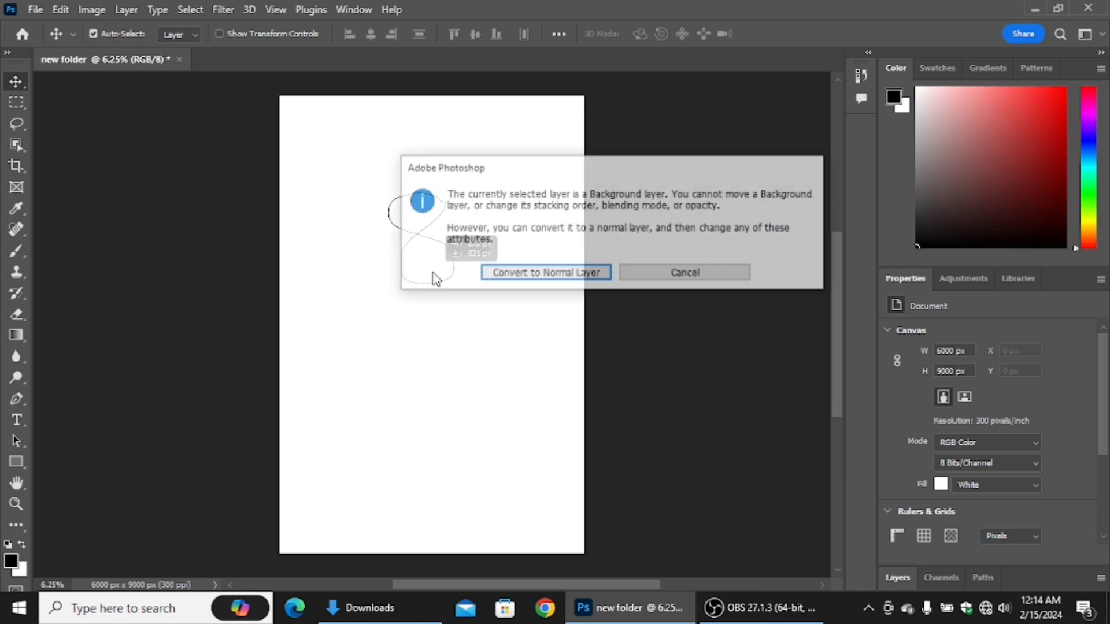
click(664, 277)
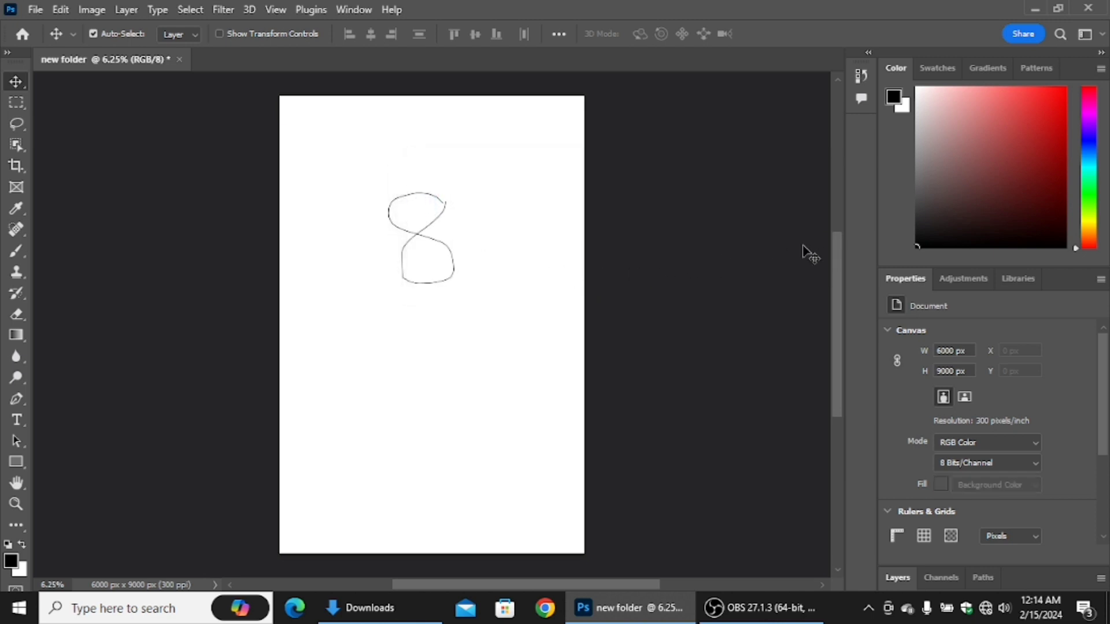
Bring the layer list into view as a floating window and add a new layer above the Background.
scroll(991, 247, down, 1)
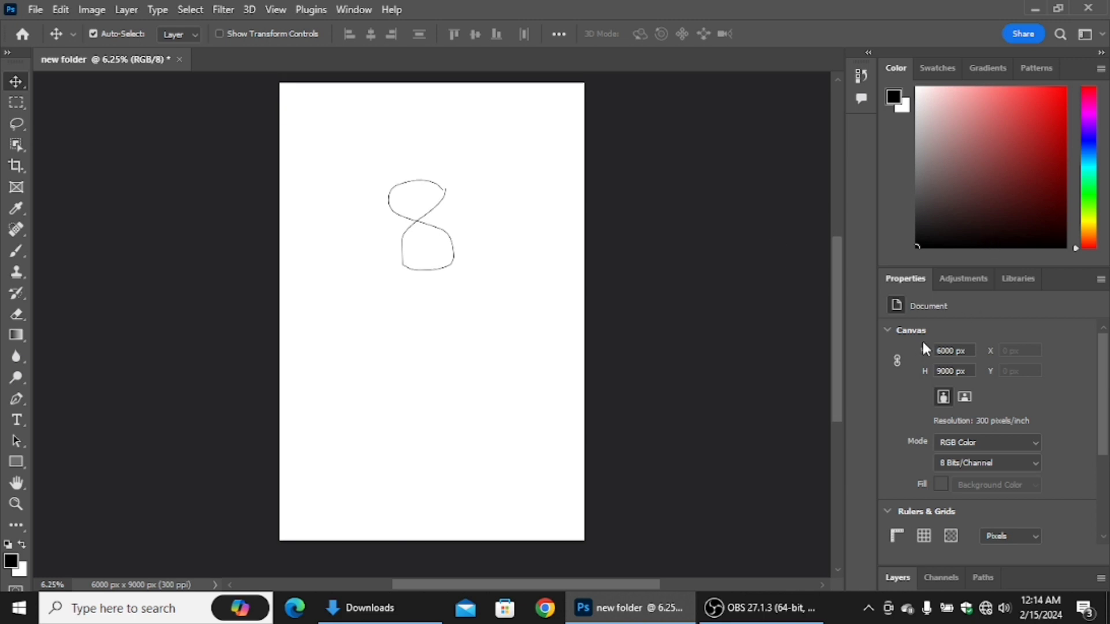
scroll(818, 397, up, 2)
drag(903, 578, 900, 347)
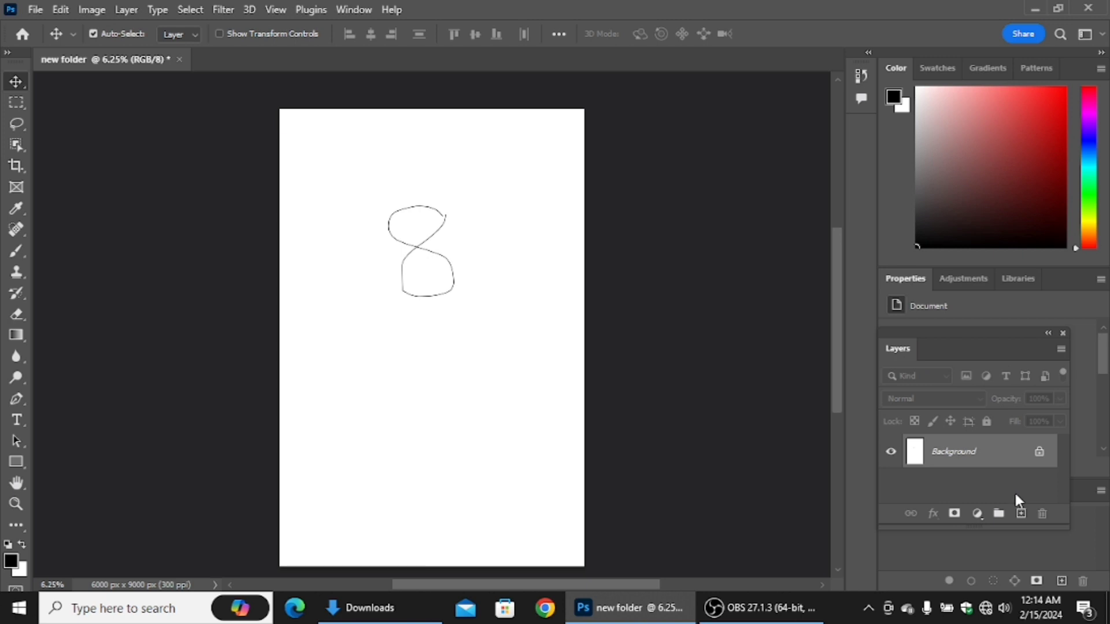
click(1021, 512)
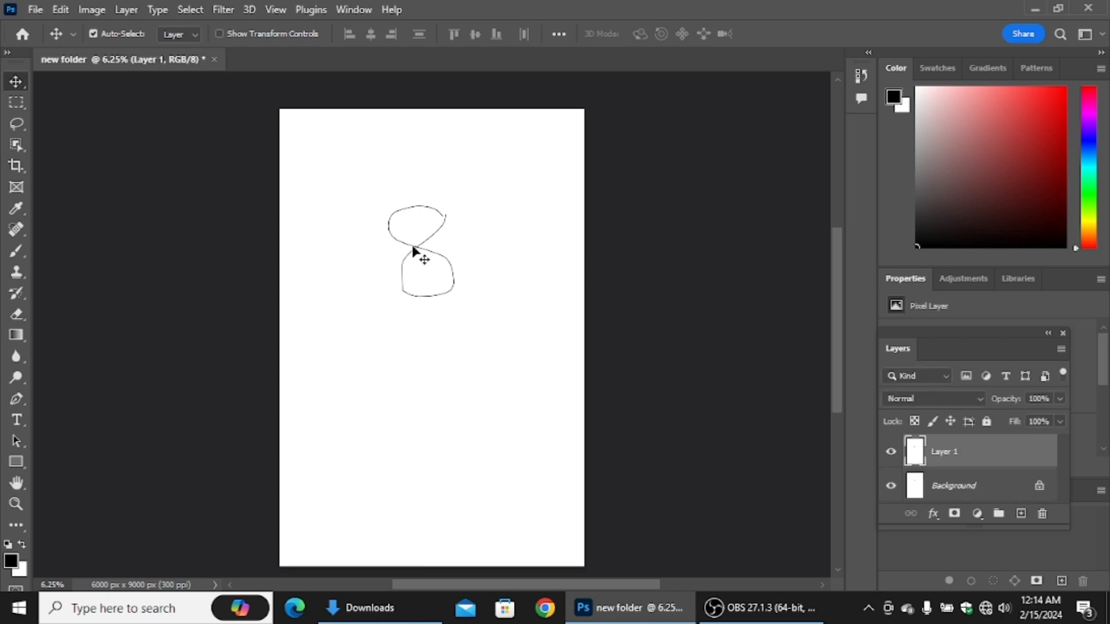
Shift the drawn 8 slightly down on the canvas with the Move tool.
mouse_move(414, 250)
mouse_down()
mouse_move(439, 274)
mouse_move(412, 298)
mouse_move(411, 219)
mouse_move(438, 249)
mouse_move(436, 289)
mouse_move(404, 278)
mouse_move(401, 238)
mouse_move(441, 231)
mouse_move(460, 277)
mouse_move(448, 293)
mouse_move(386, 300)
mouse_move(354, 211)
mouse_move(436, 169)
mouse_move(454, 220)
mouse_move(420, 327)
mouse_move(510, 198)
mouse_move(320, 154)
mouse_move(334, 198)
mouse_move(441, 376)
mouse_move(426, 471)
mouse_move(484, 384)
mouse_move(495, 234)
mouse_move(420, 245)
mouse_up()
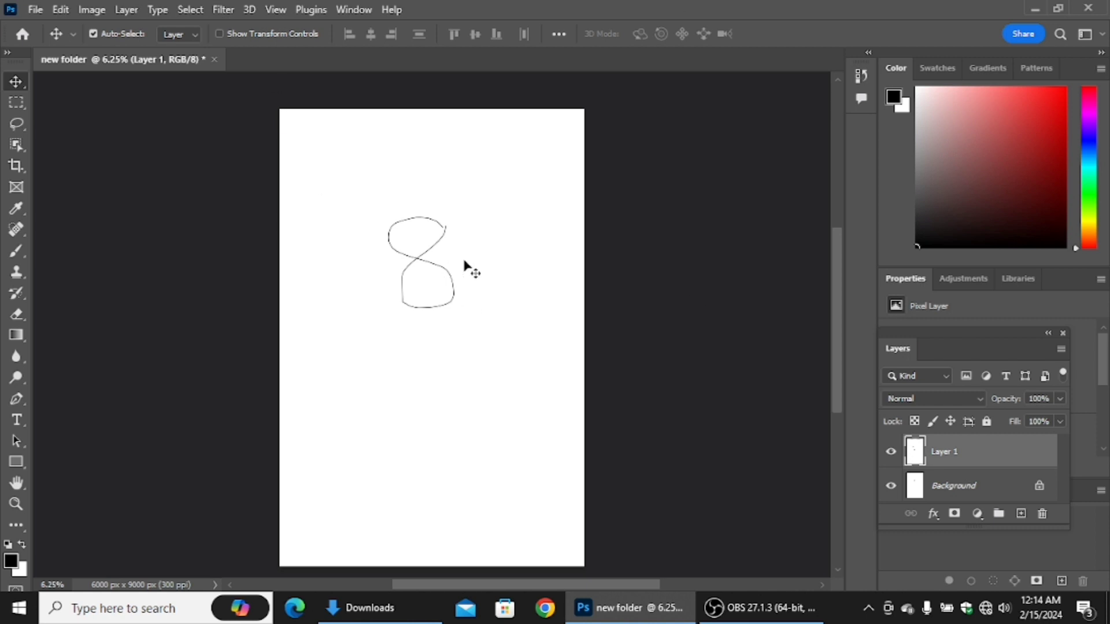
scroll(408, 270, down, 1)
scroll(407, 269, up, 1)
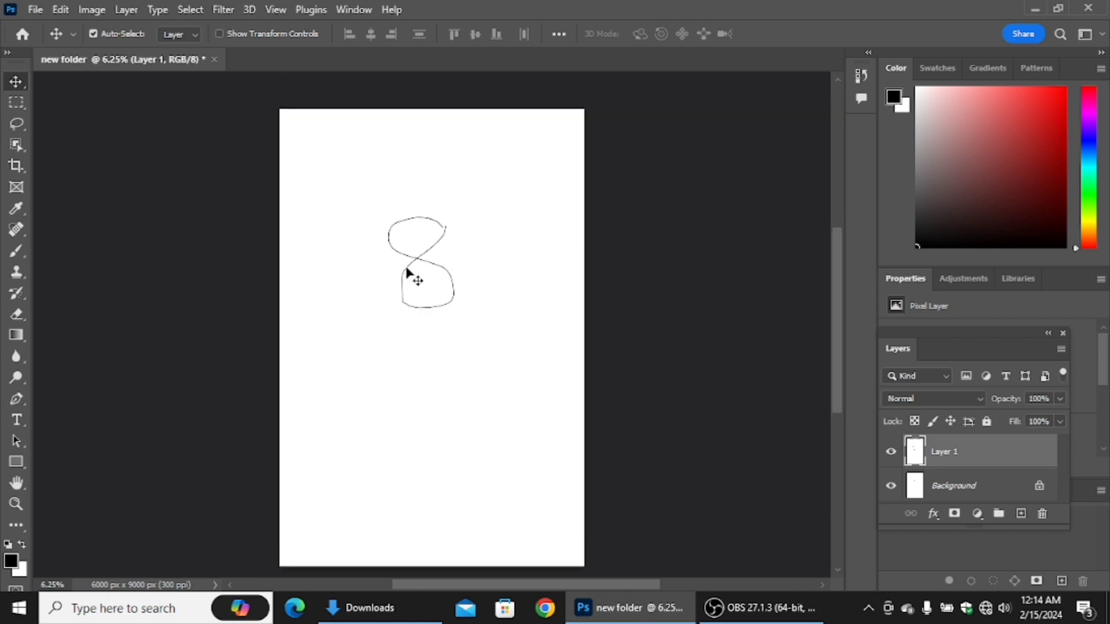
Draw an artboard of about 9155 by 10413 px around the whole canvas with the Artboard tool.
right_click(25, 85)
click(60, 98)
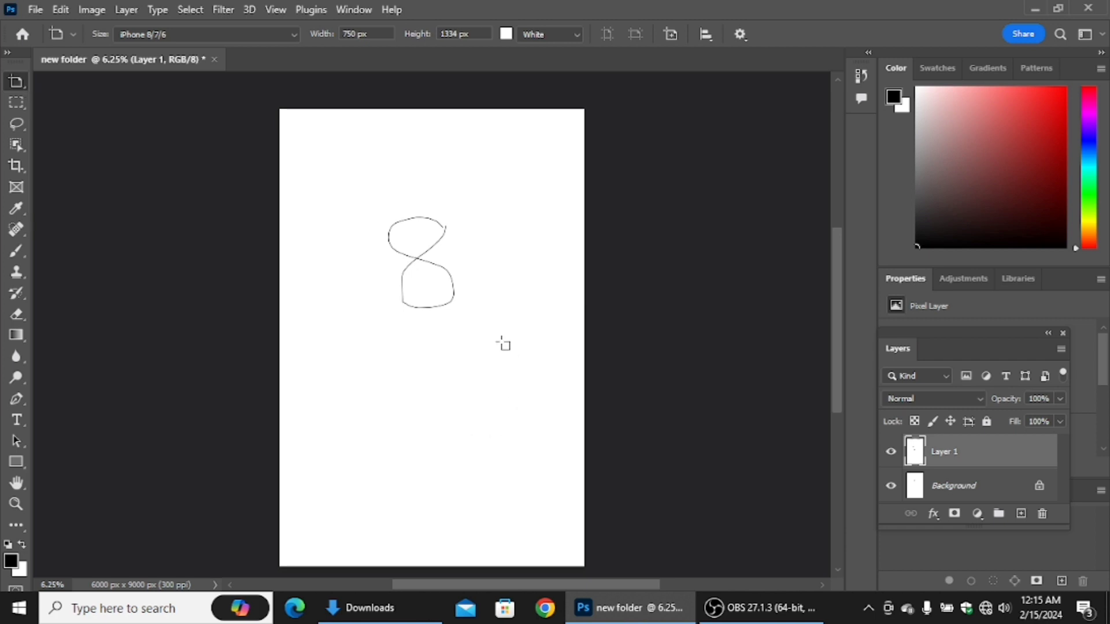
scroll(467, 296, down, 1)
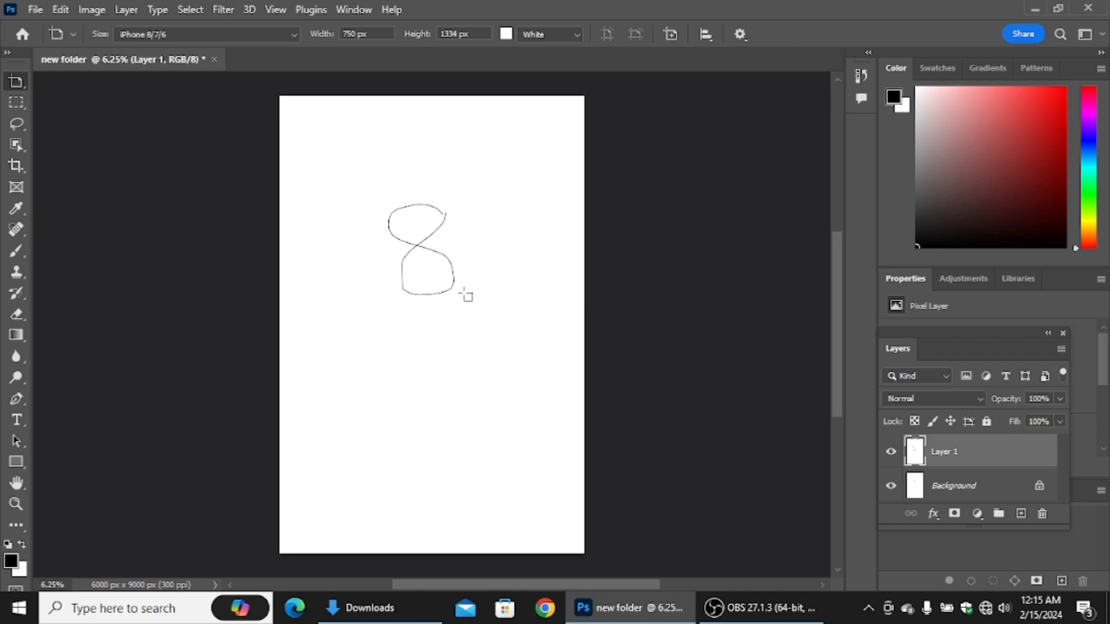
scroll(466, 295, down, 2)
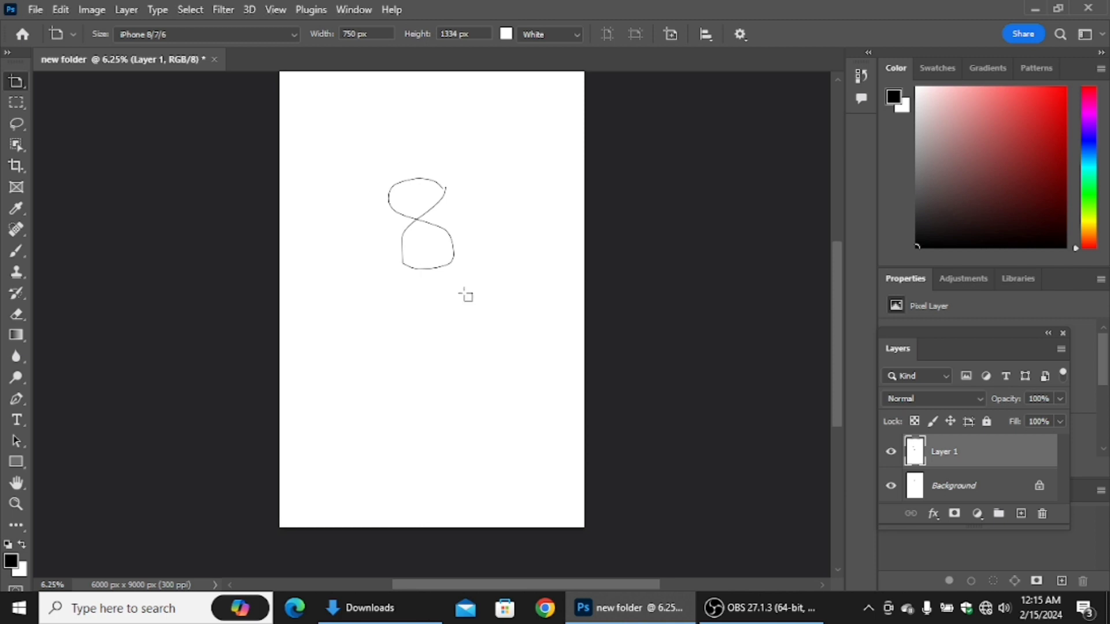
scroll(460, 280, down, 1)
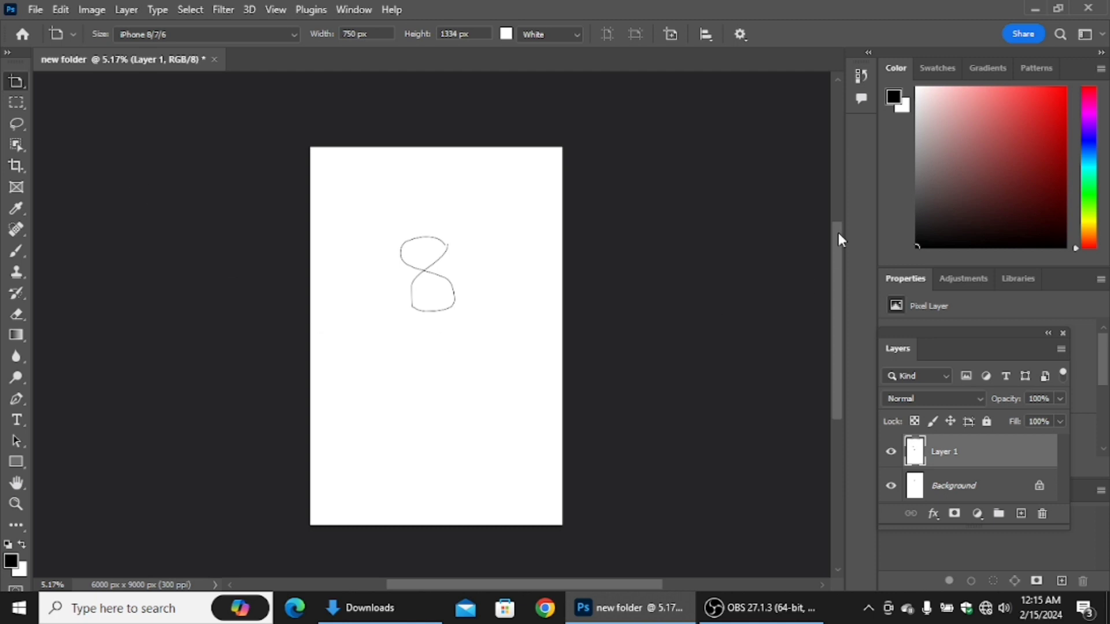
scroll(748, 227, down, 1)
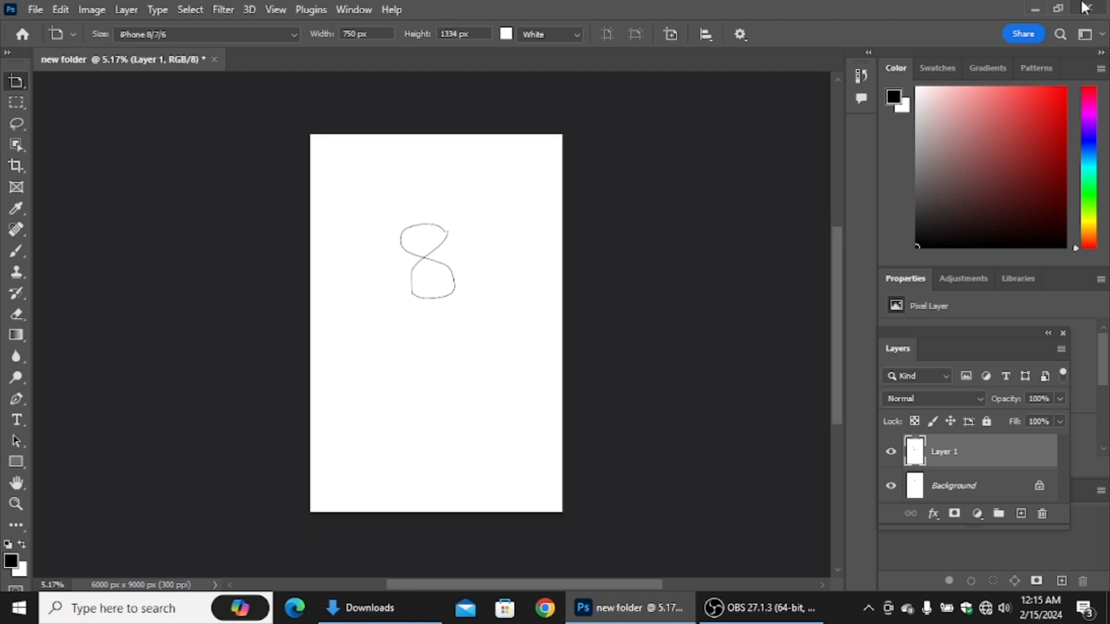
drag(273, 115, 650, 547)
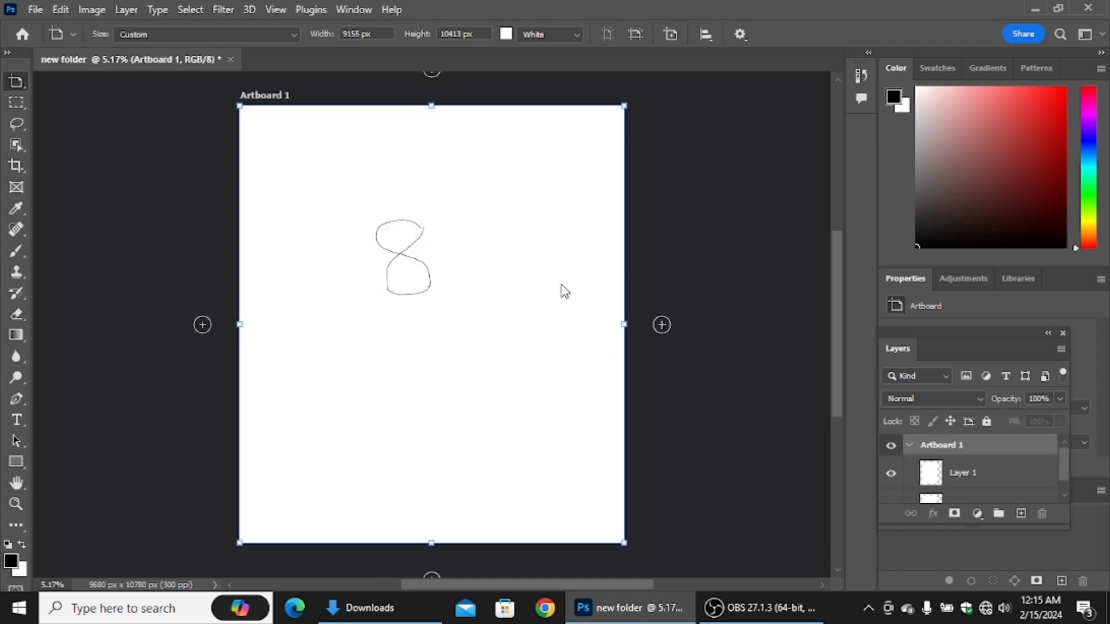
Shrink the artboard from its lower-right corner to about 6426 by 7336 px around the drawn 8.
scroll(565, 292, down, 2)
scroll(565, 292, up, 1)
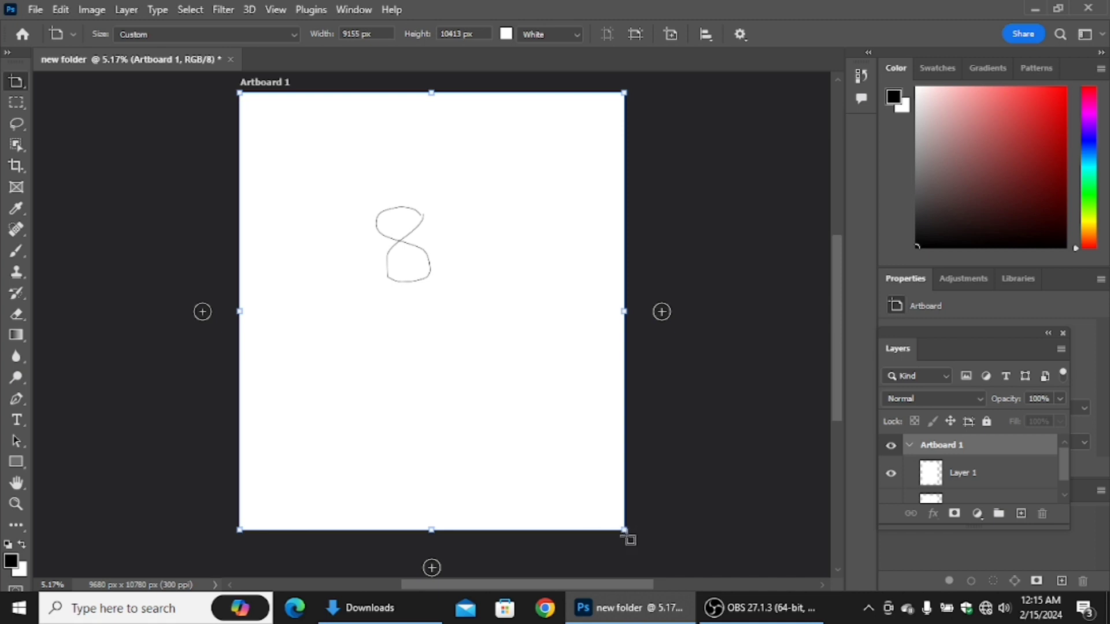
drag(624, 529, 509, 401)
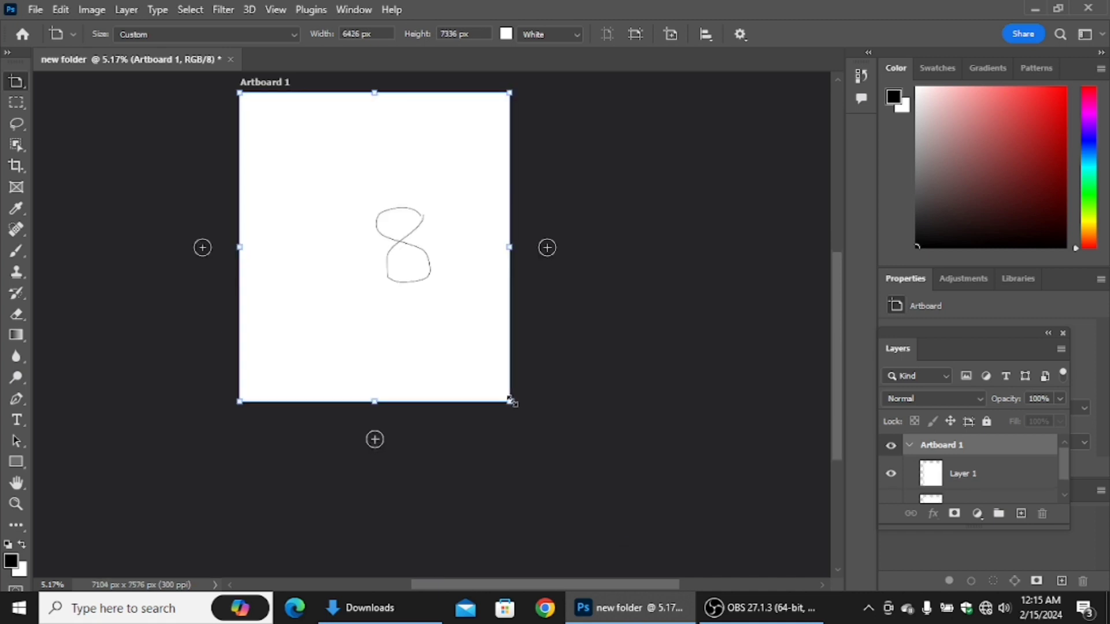
scroll(510, 400, down, 5)
drag(439, 284, 491, 395)
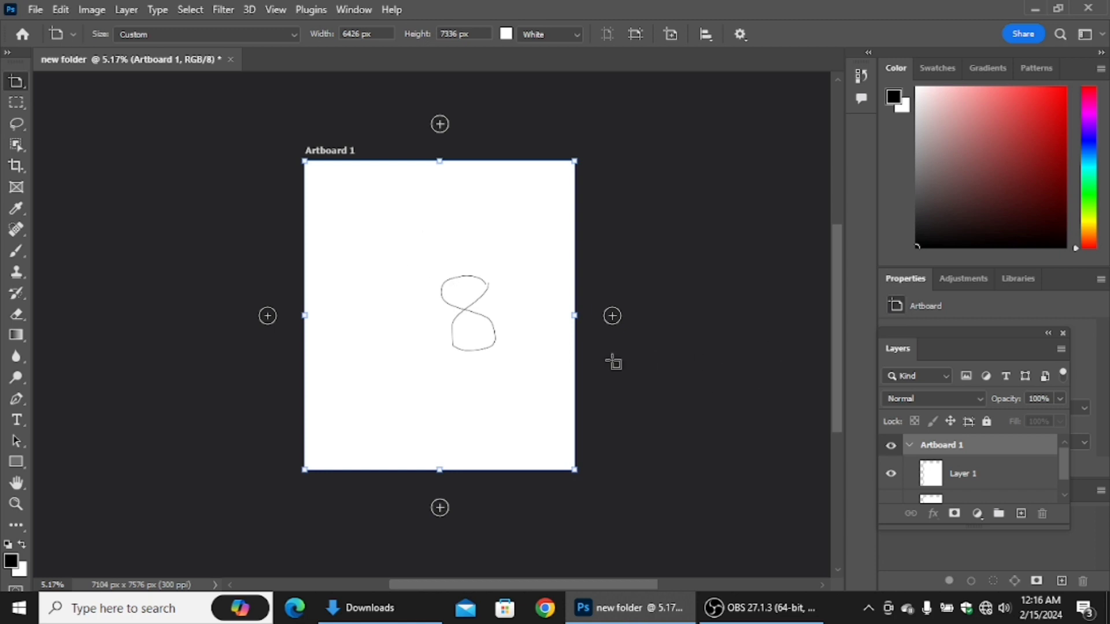
scroll(519, 342, up, 1)
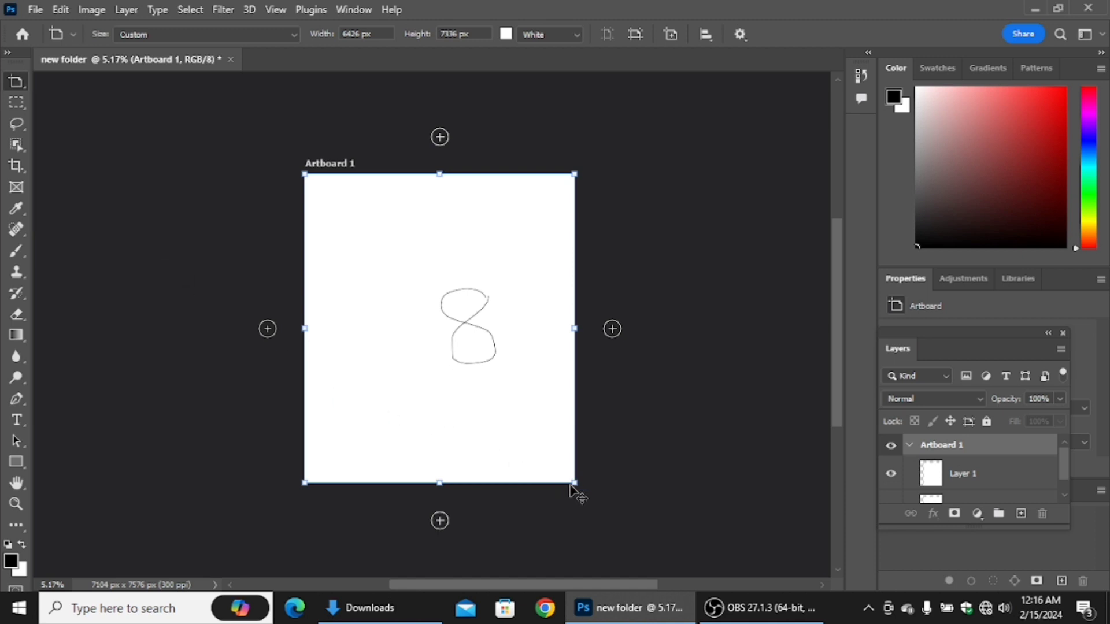
Enlarge the artboard from its lower-right corner to about 11401 by 8650 px.
drag(573, 482, 778, 534)
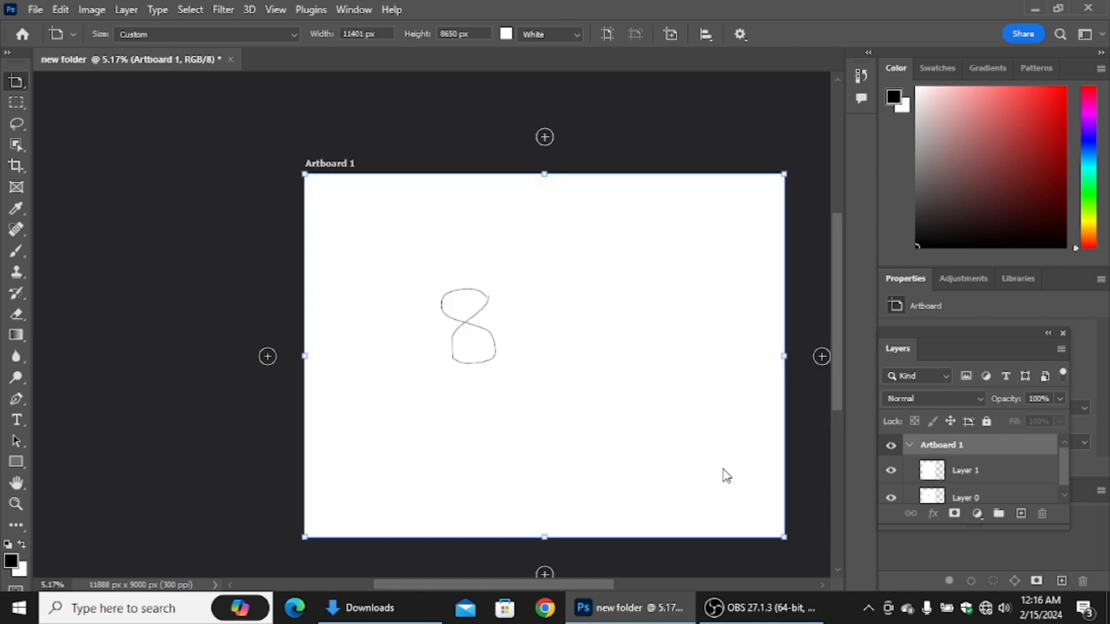
scroll(659, 383, down, 3)
scroll(639, 350, up, 3)
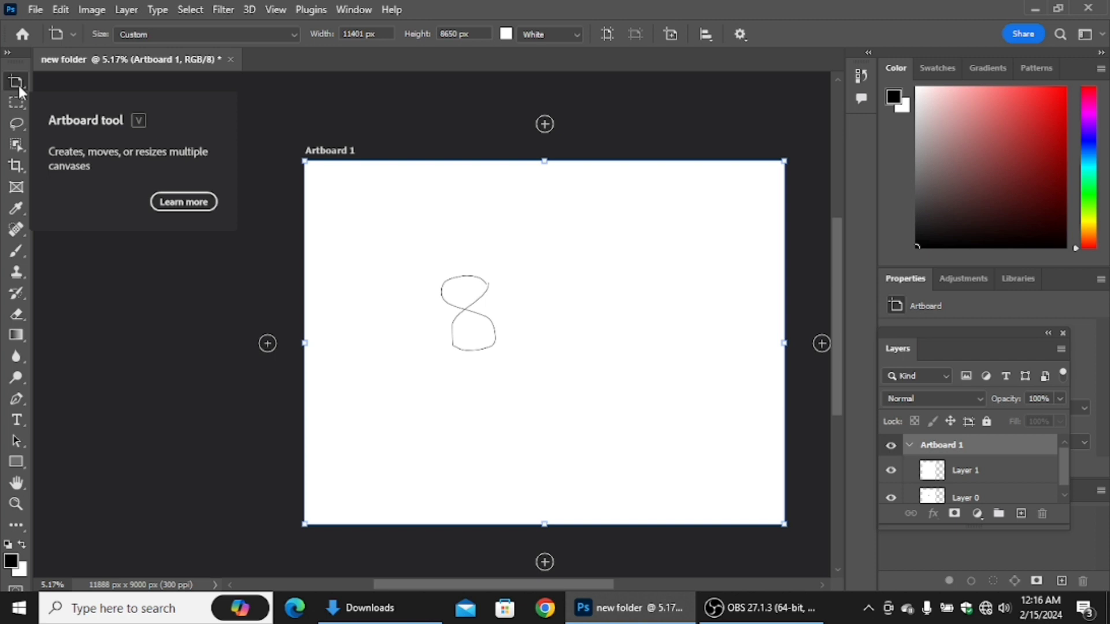
Shift the drawn 8 slightly up and right on the artboard with the Move tool, and move it back left and slightly down.
mouse_move(485, 287)
mouse_down()
mouse_move(405, 252)
mouse_move(515, 271)
mouse_up()
scroll(387, 226, down, 2)
scroll(387, 240, up, 3)
scroll(387, 240, down, 1)
key(space)
drag(570, 336, 473, 304)
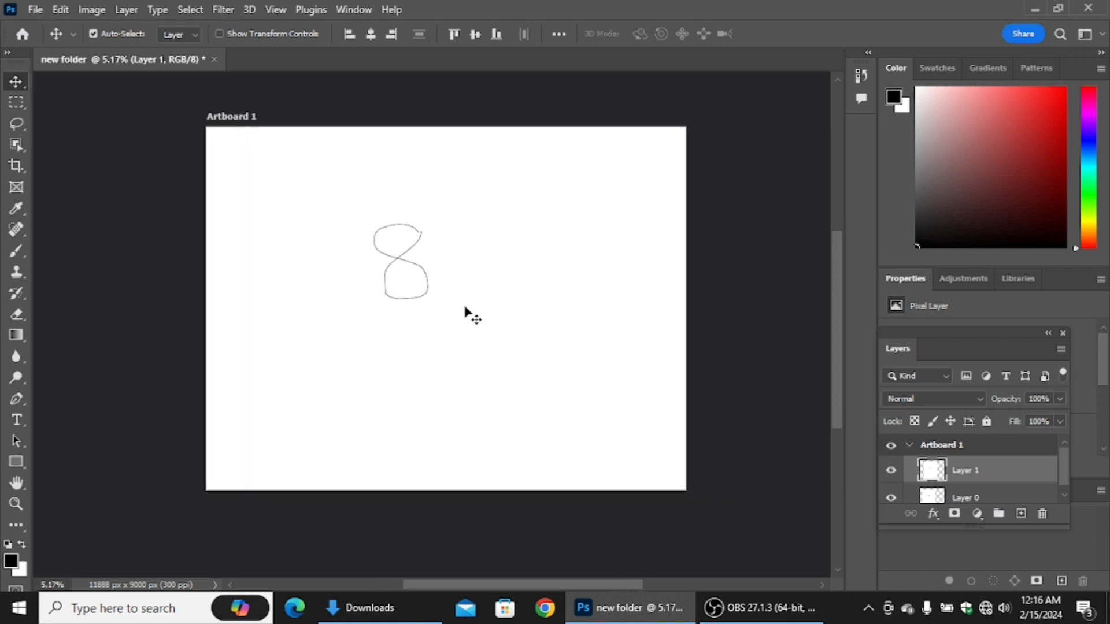
drag(404, 275, 341, 283)
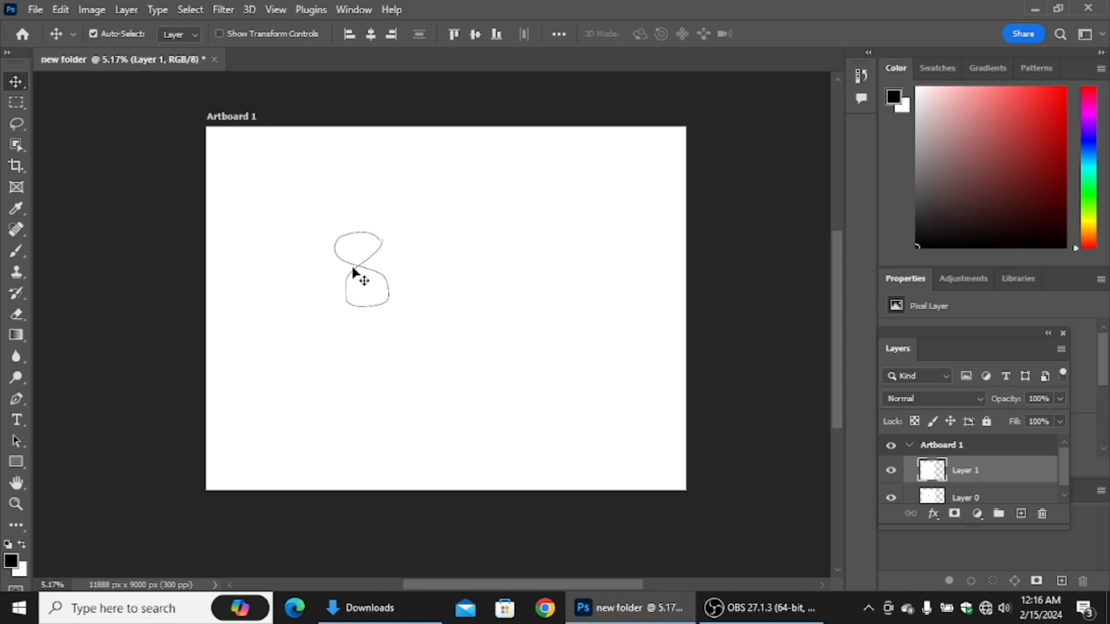
right_click(23, 86)
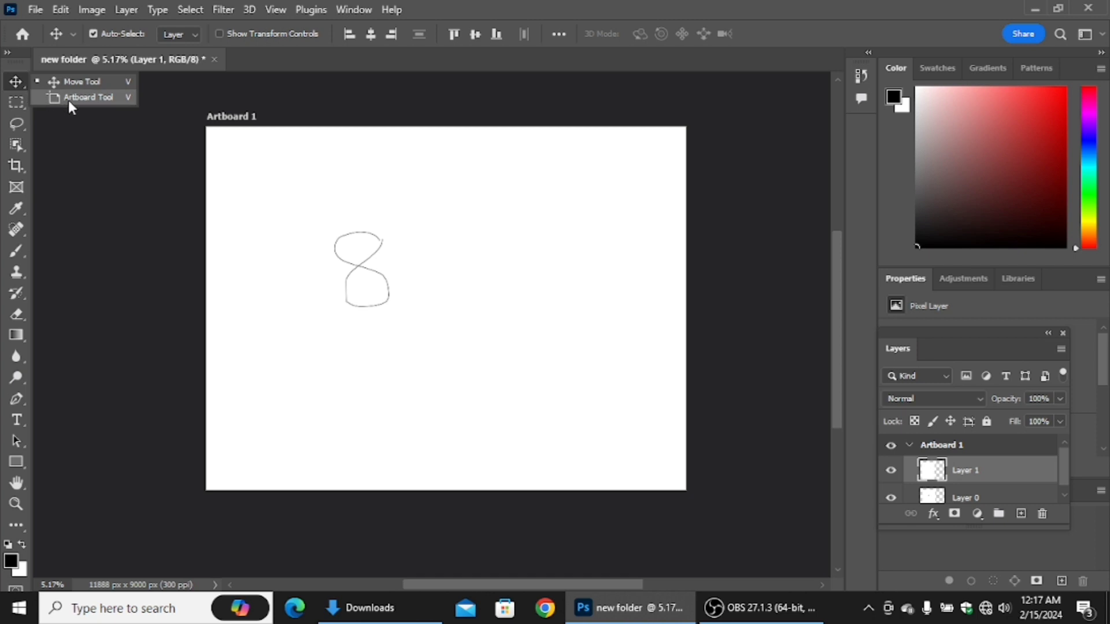
click(23, 81)
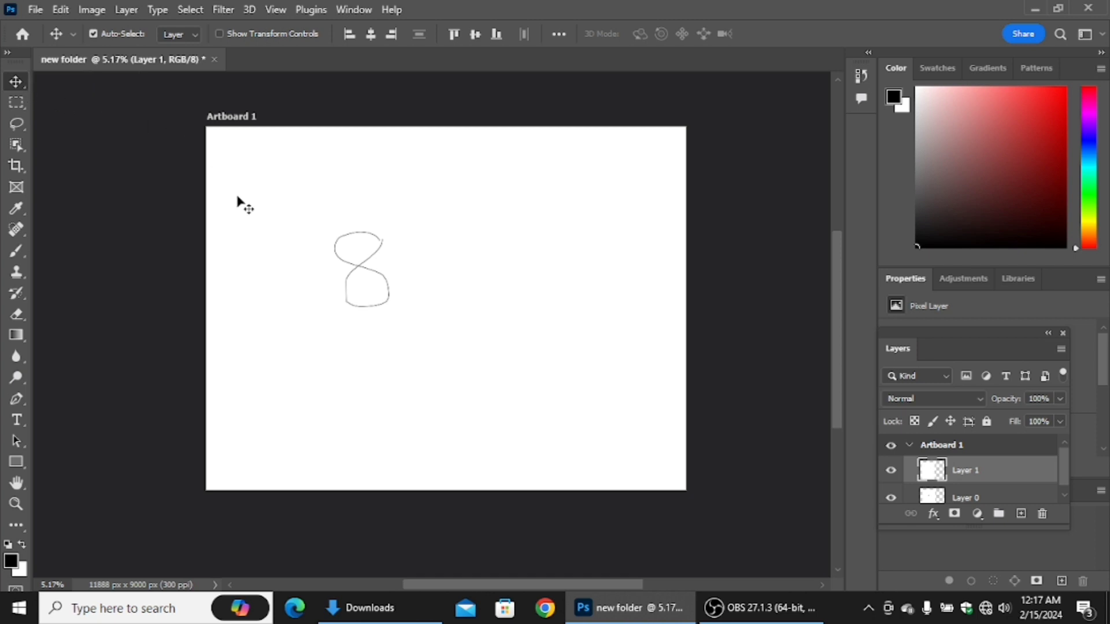